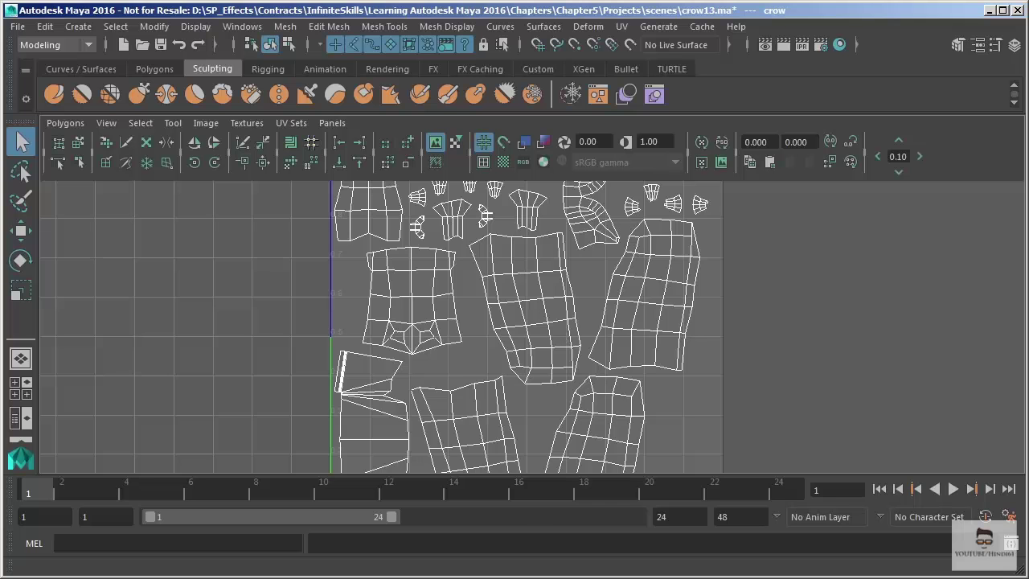
- In the images folder, preview crow_DIFF.jpg, then crowUVs.jpg, to compare texture and UV layout
{"action": "key", "text": "alt+Tab"}
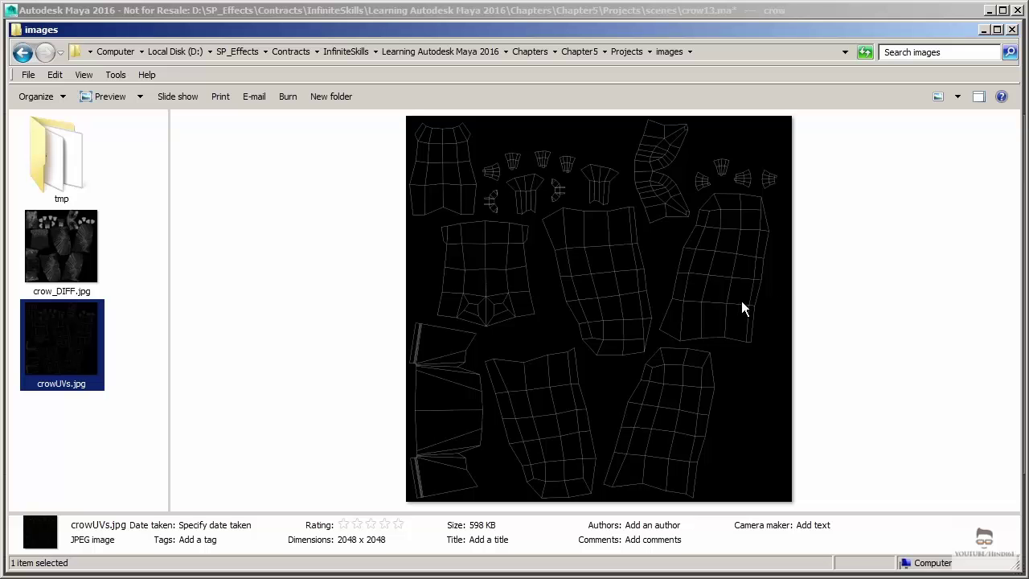
{"action": "left_click", "coordinate": [56, 253]}
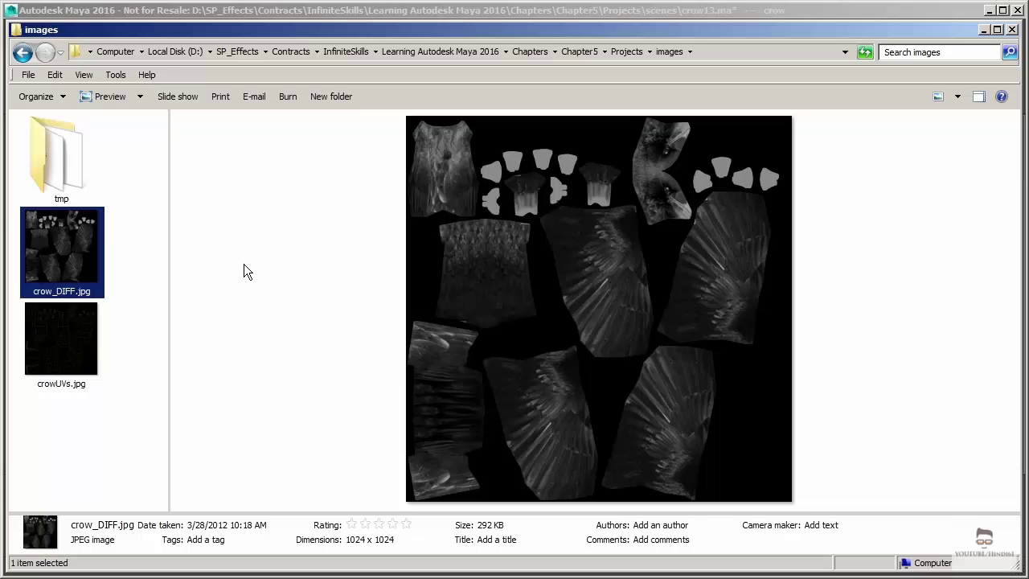
{"action": "left_click", "coordinate": [89, 344]}
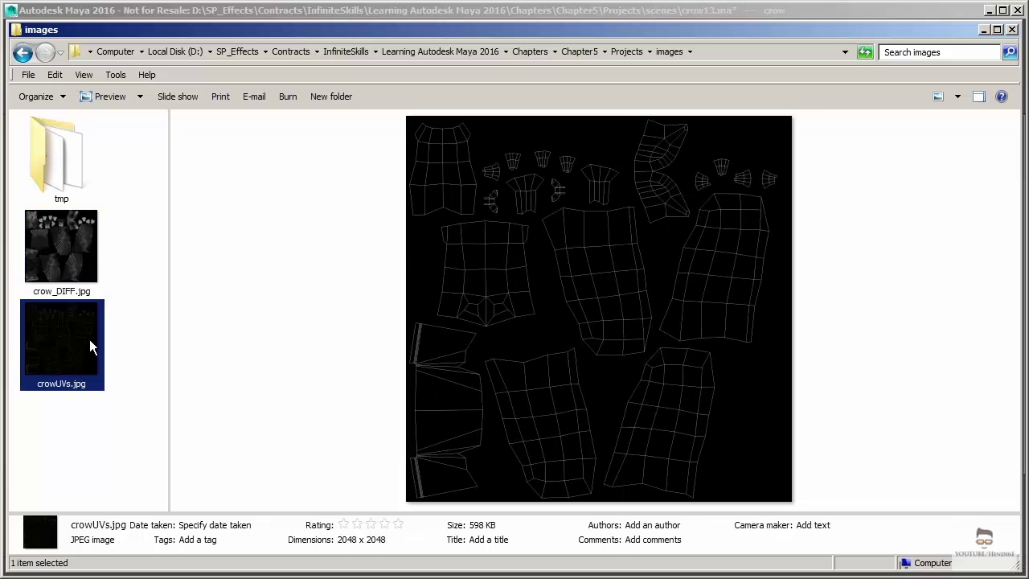
- From Hypershade, connect a new 2D File texture node (file3) to anisotropic2's Color attribute
{"action": "left_click", "coordinate": [983, 30]}
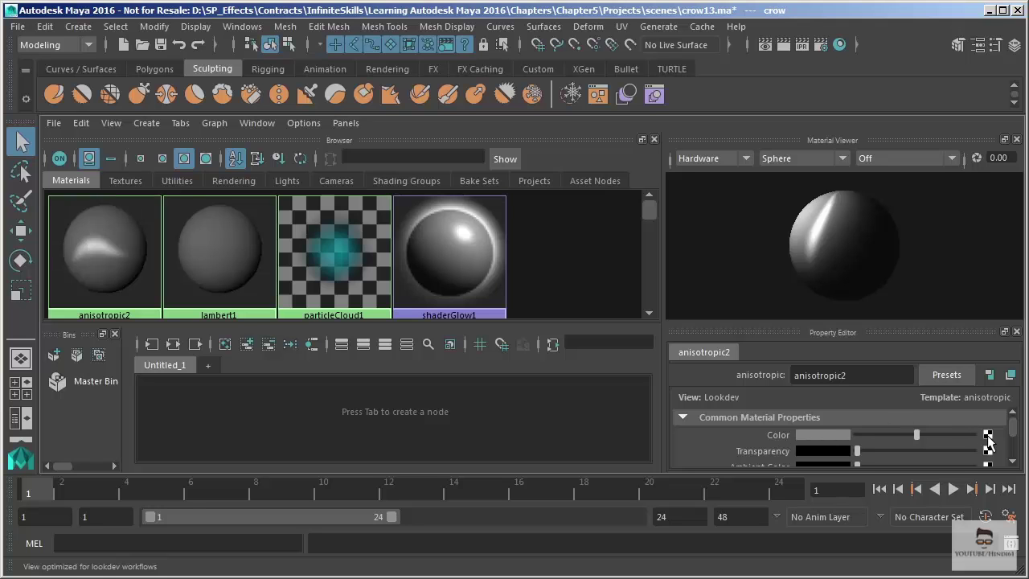
{"action": "left_click", "coordinate": [988, 439]}
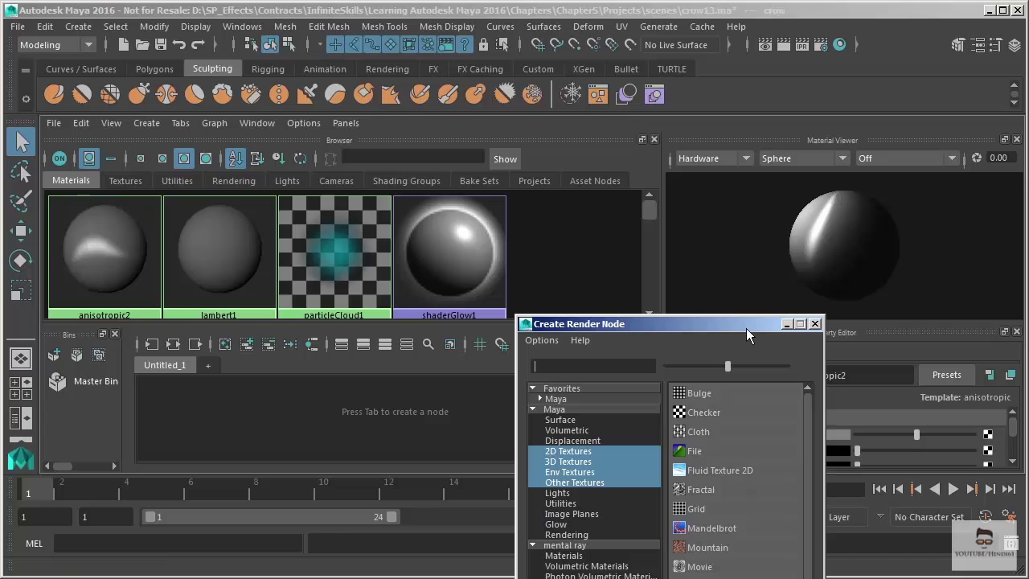
{"action": "left_click_drag", "start_coordinate": [749, 330], "coordinate": [584, 23]}
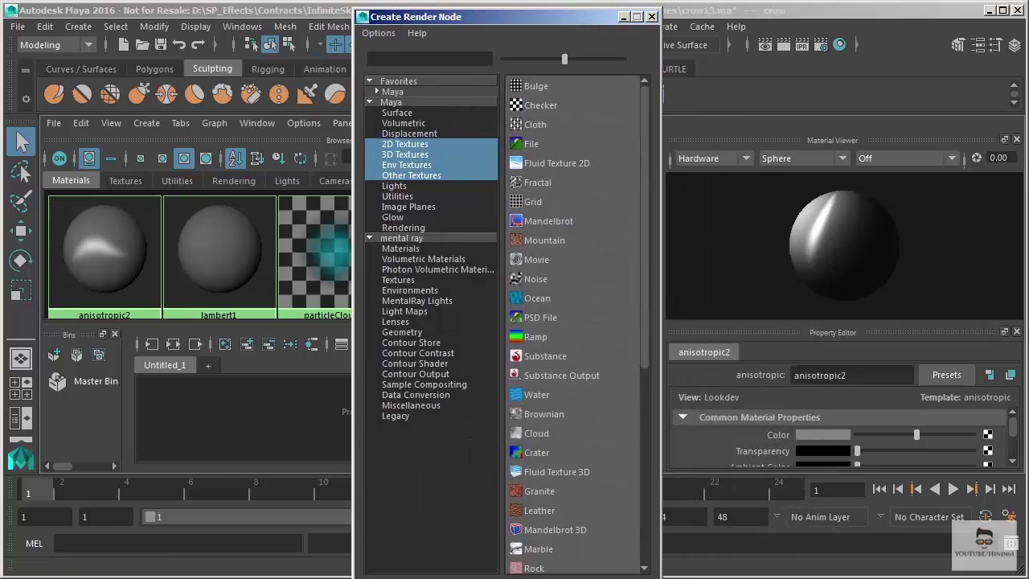
{"action": "left_click_drag", "start_coordinate": [660, 578], "coordinate": [687, 519]}
{"action": "left_click_drag", "start_coordinate": [522, 22], "coordinate": [416, 22]}
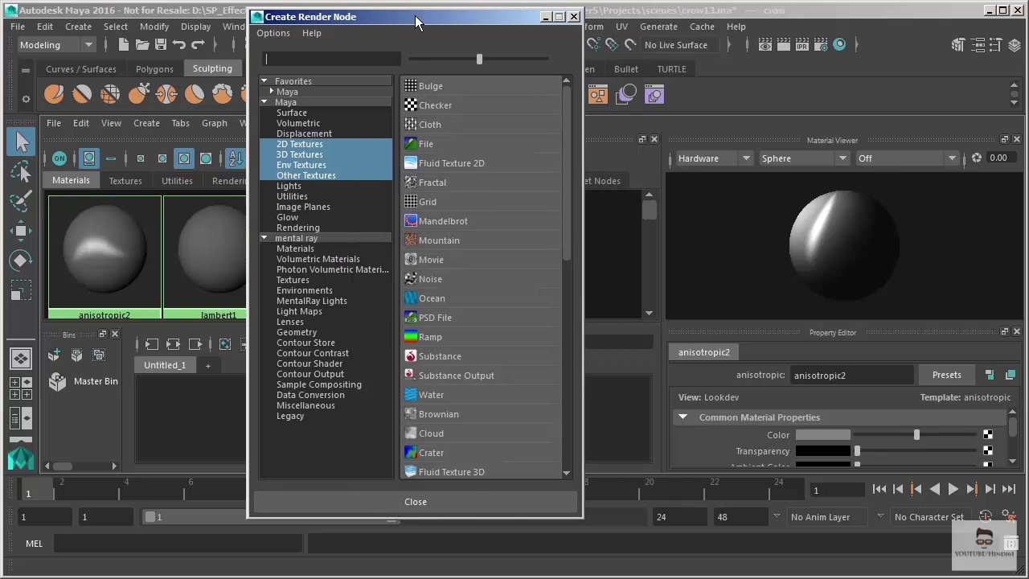
{"action": "left_click", "coordinate": [434, 142]}
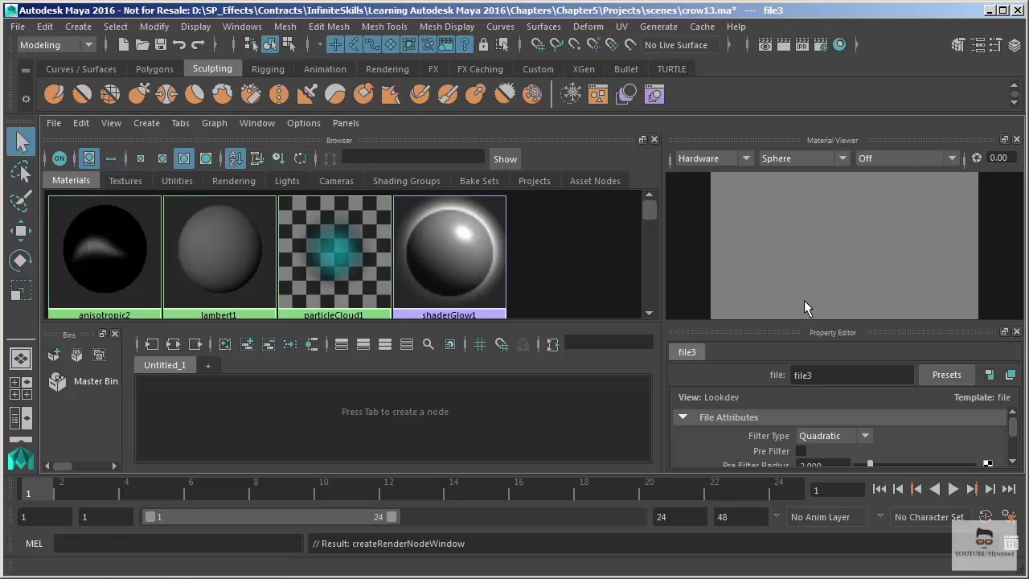
- Load sourceimages/crow_DIFF.jpg as file3's Image Name and enlarge its texture preview
{"action": "left_click_drag", "start_coordinate": [873, 323], "coordinate": [869, 225]}
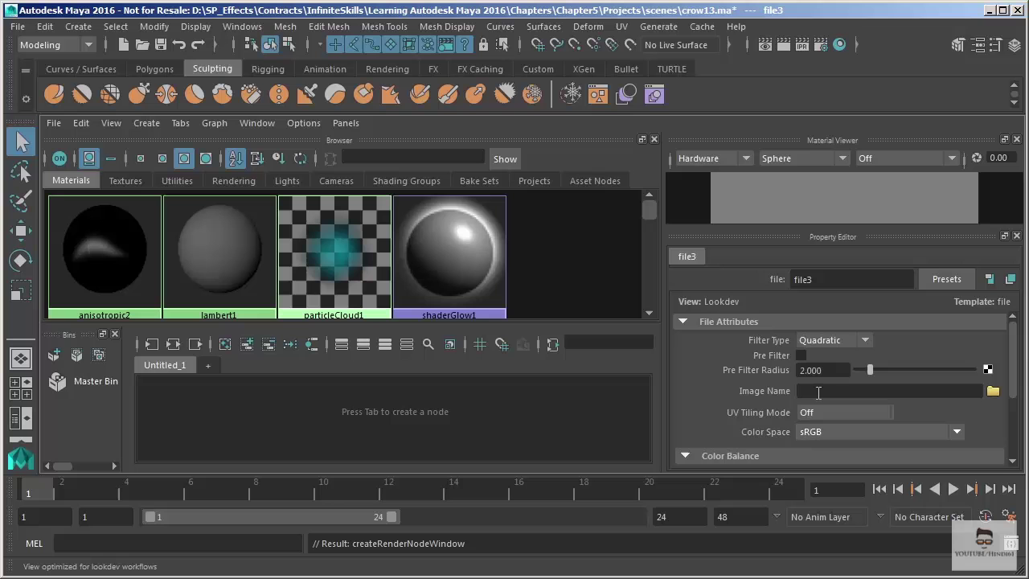
{"action": "left_click", "coordinate": [818, 392]}
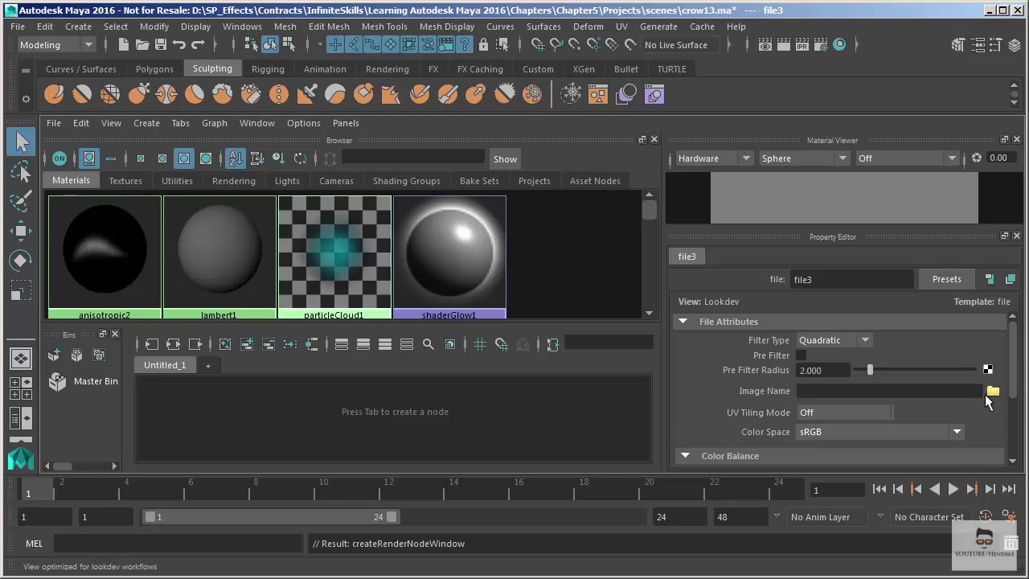
{"action": "left_click", "coordinate": [993, 392]}
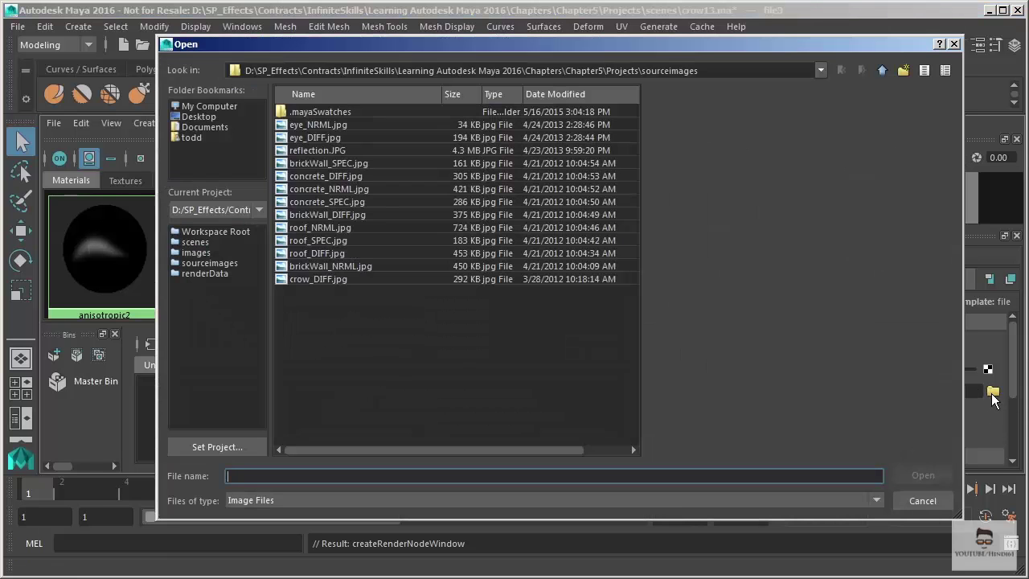
{"action": "left_click", "coordinate": [314, 280]}
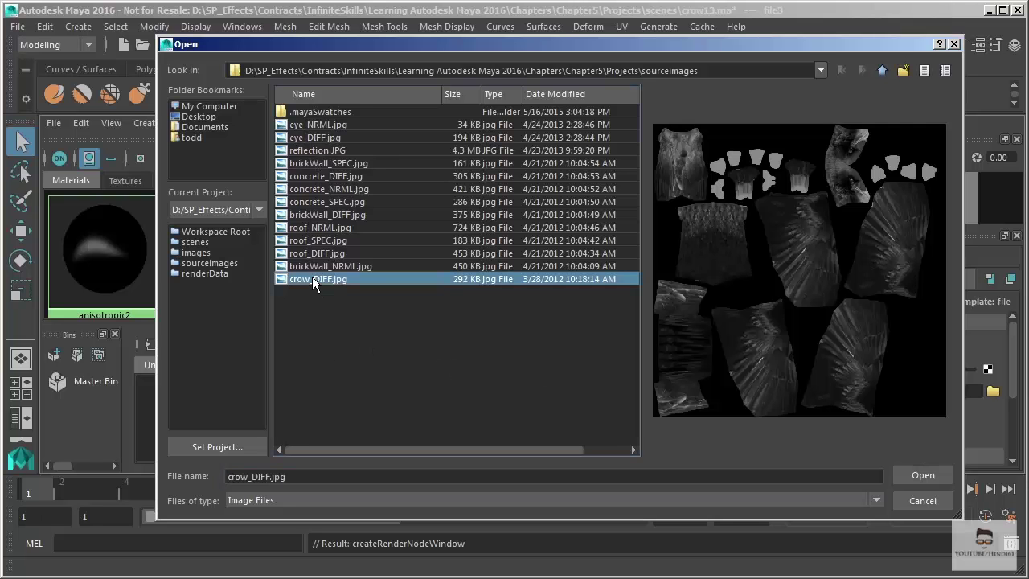
{"action": "left_click", "coordinate": [924, 475]}
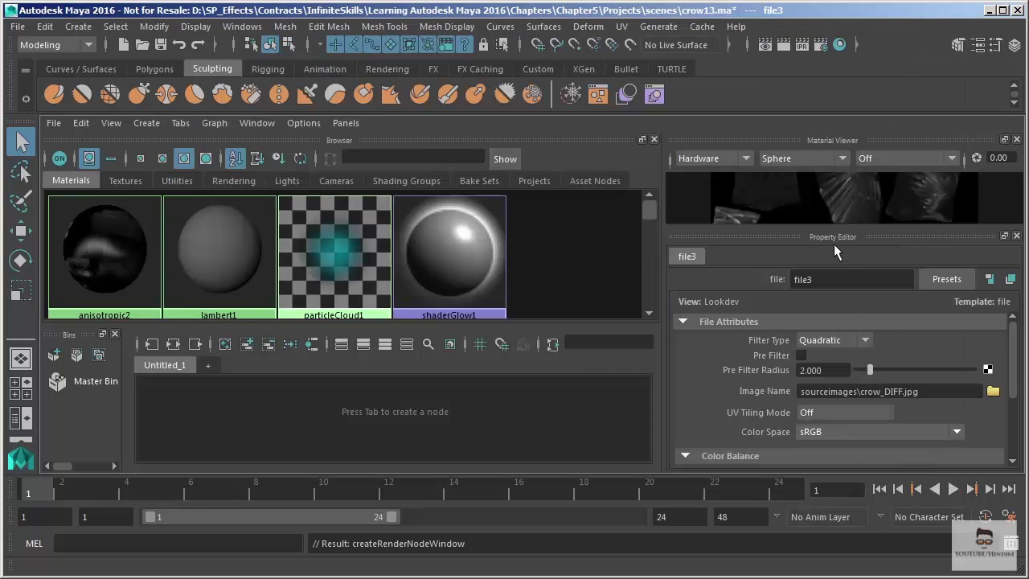
{"action": "left_click_drag", "start_coordinate": [821, 225], "coordinate": [832, 371]}
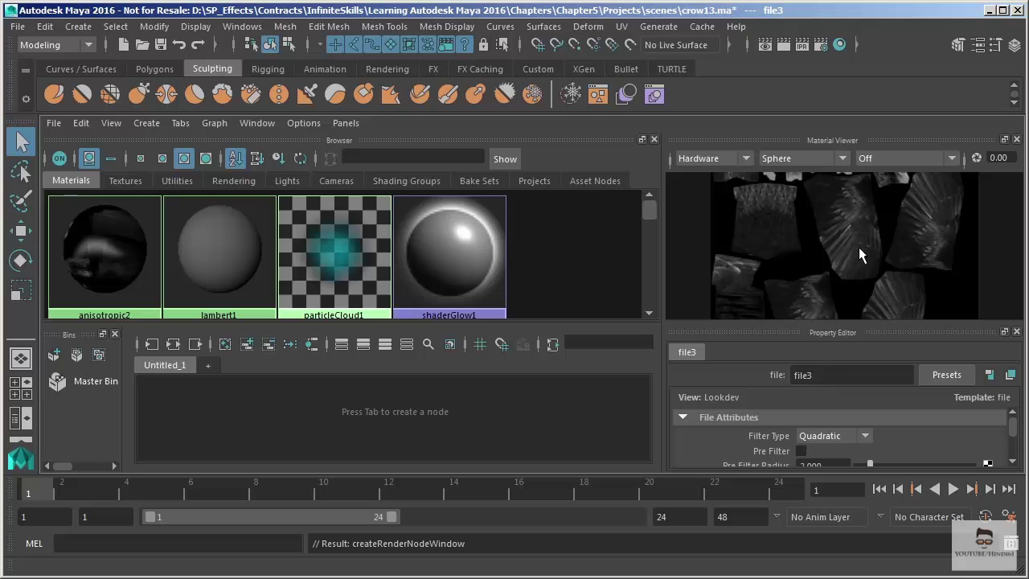
- Select anisotropic2 and preview it in the Material Viewer on a Shader Ball
{"action": "left_click", "coordinate": [106, 246]}
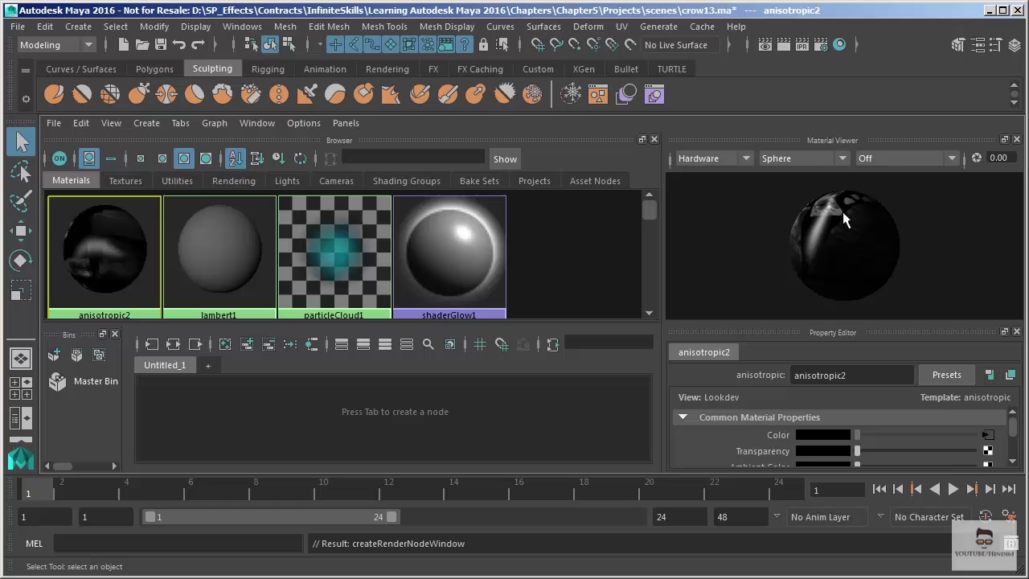
{"action": "left_click", "coordinate": [793, 157]}
{"action": "left_click", "coordinate": [793, 175]}
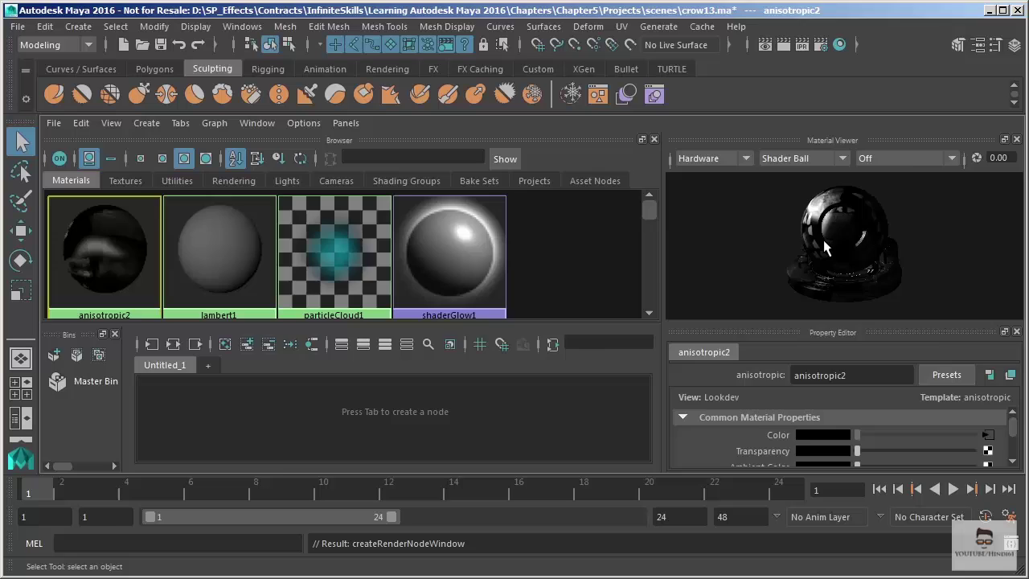
- Select the crow and turn on textured shading (6) to see the painted feathers in perspective
{"action": "key", "text": "space"}
{"action": "key", "text": "space"}
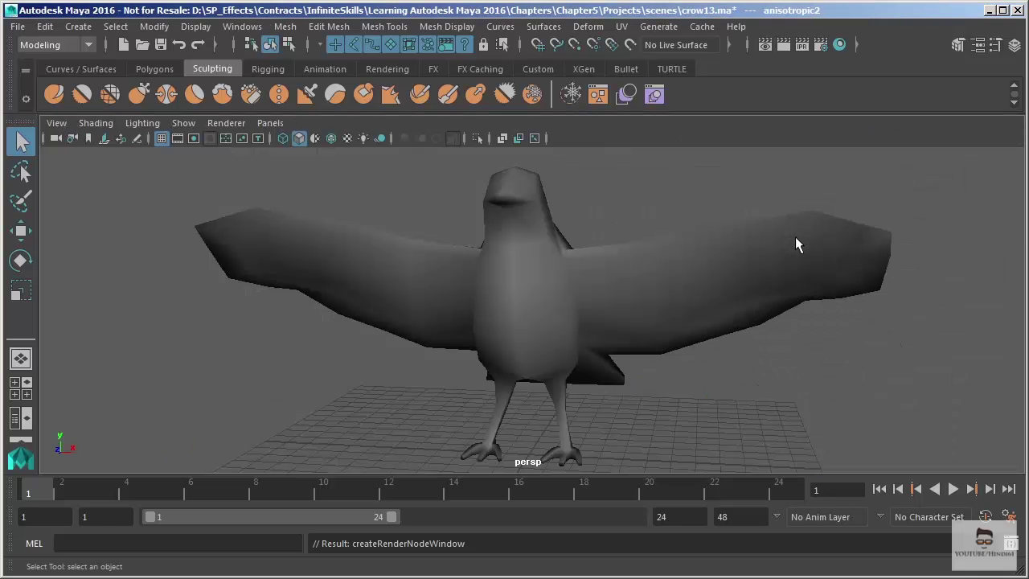
{"action": "left_click", "coordinate": [544, 299]}
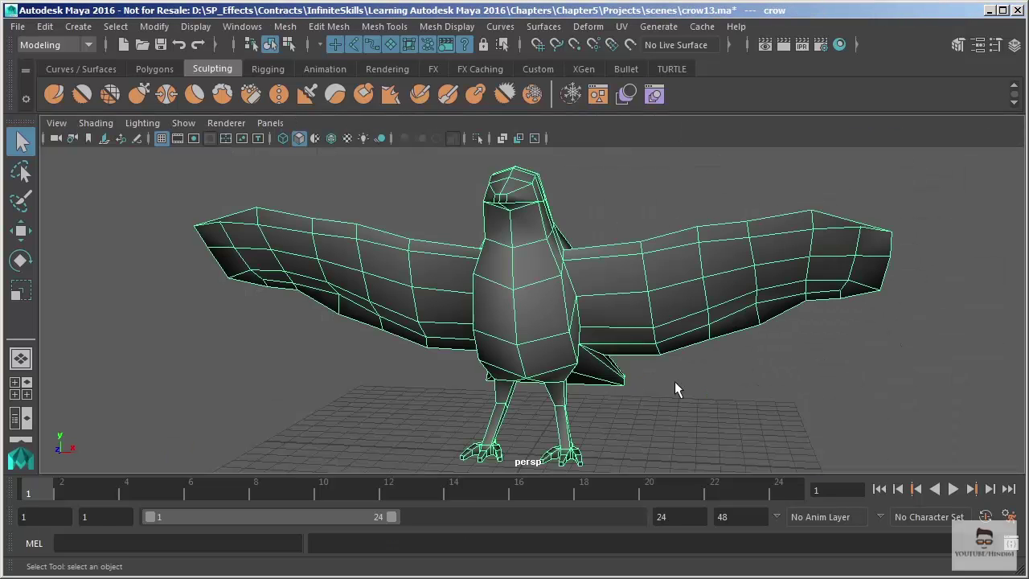
{"action": "left_click_drag", "start_coordinate": [678, 386], "coordinate": [664, 412], "text": "alt"}
{"action": "left_click", "coordinate": [676, 433]}
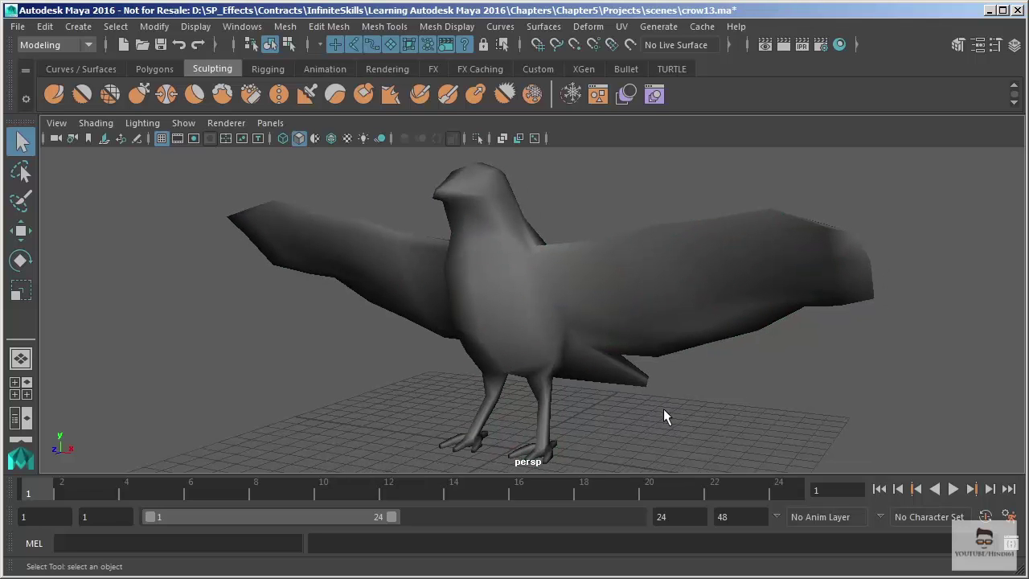
{"action": "key", "text": "6"}
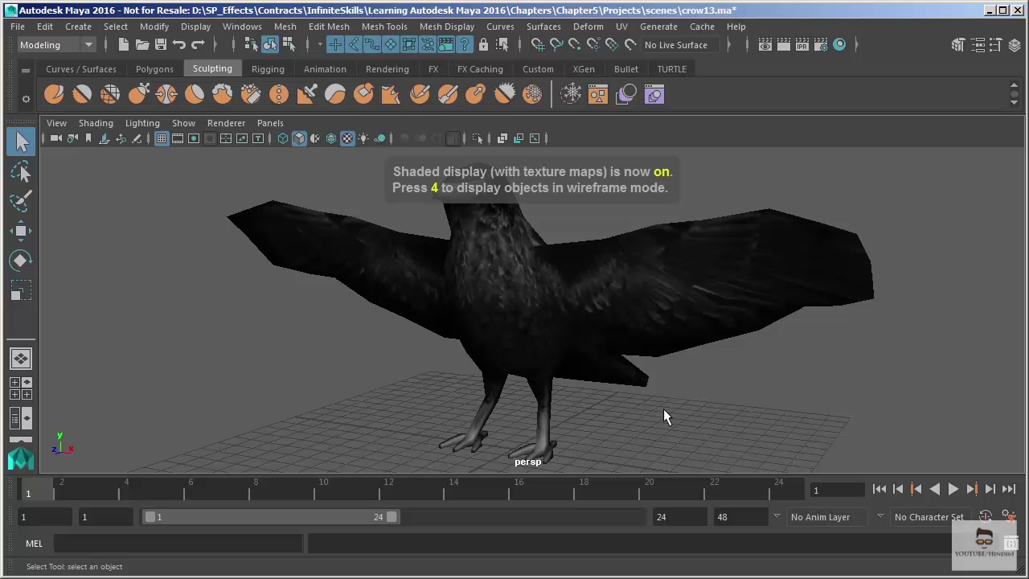
{"action": "mouse_move", "coordinate": [352, 338]}
{"action": "left_mouse_down", "text": "alt"}
{"action": "mouse_move", "coordinate": [618, 391]}
{"action": "mouse_move", "coordinate": [494, 389]}
{"action": "mouse_move", "coordinate": [582, 407]}
{"action": "mouse_move", "coordinate": [398, 414]}
{"action": "mouse_move", "coordinate": [394, 429]}
{"action": "mouse_move", "coordinate": [659, 418]}
{"action": "mouse_move", "coordinate": [598, 418]}
{"action": "mouse_move", "coordinate": [606, 426]}
{"action": "mouse_move", "coordinate": [329, 319]}
{"action": "mouse_move", "coordinate": [421, 306]}
{"action": "mouse_move", "coordinate": [403, 328]}
{"action": "mouse_move", "coordinate": [491, 297]}
{"action": "left_mouse_up", "text": "alt"}
- Tear the Material Viewer off the shader-editing layout into its own floating window
{"action": "key", "text": "space"}
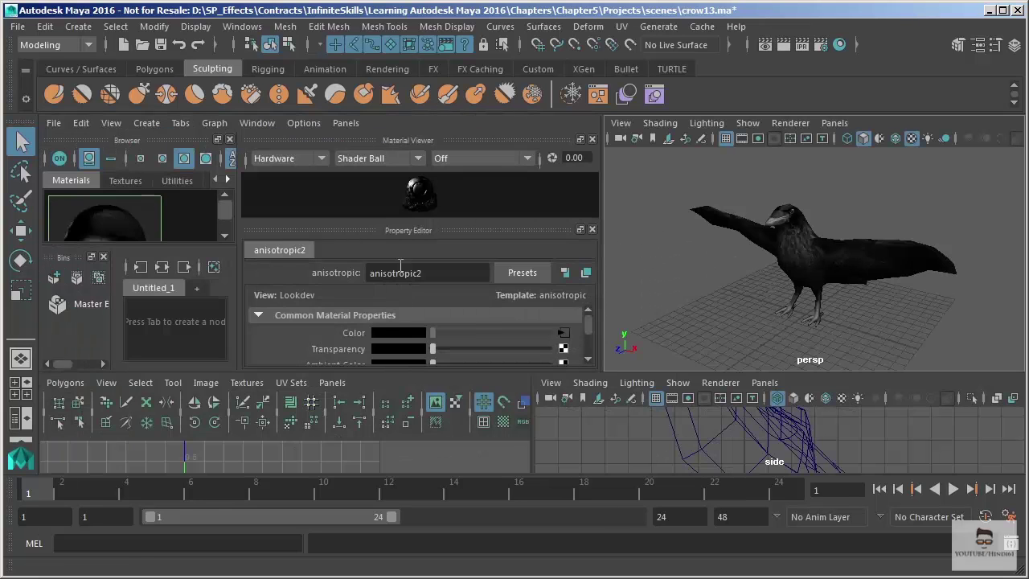
{"action": "scroll", "coordinate": [591, 326], "scroll_direction": "down", "scroll_amount": 5}
{"action": "scroll", "coordinate": [582, 326], "scroll_direction": "up", "scroll_amount": 3}
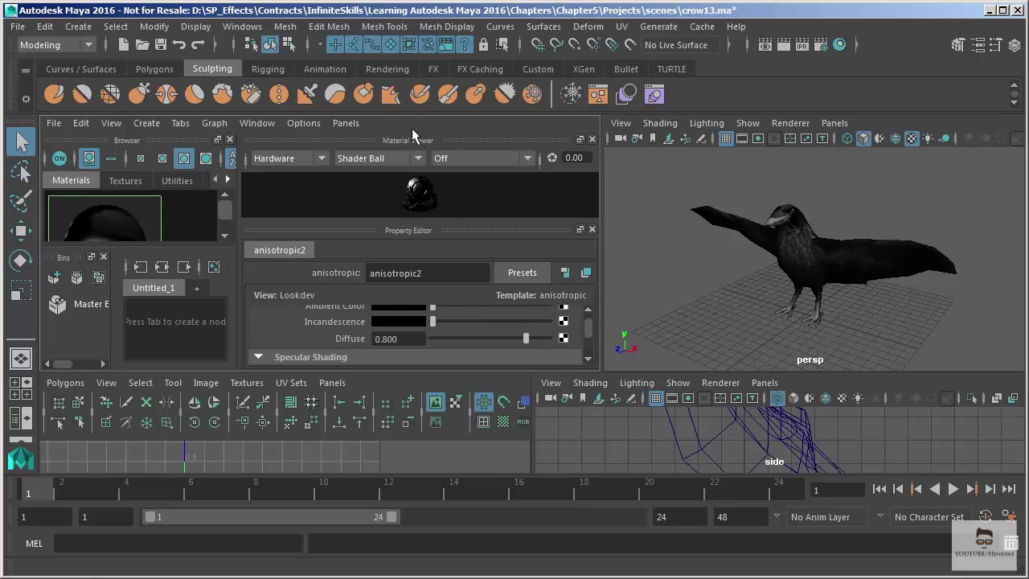
{"action": "left_click_drag", "start_coordinate": [424, 140], "coordinate": [211, 32]}
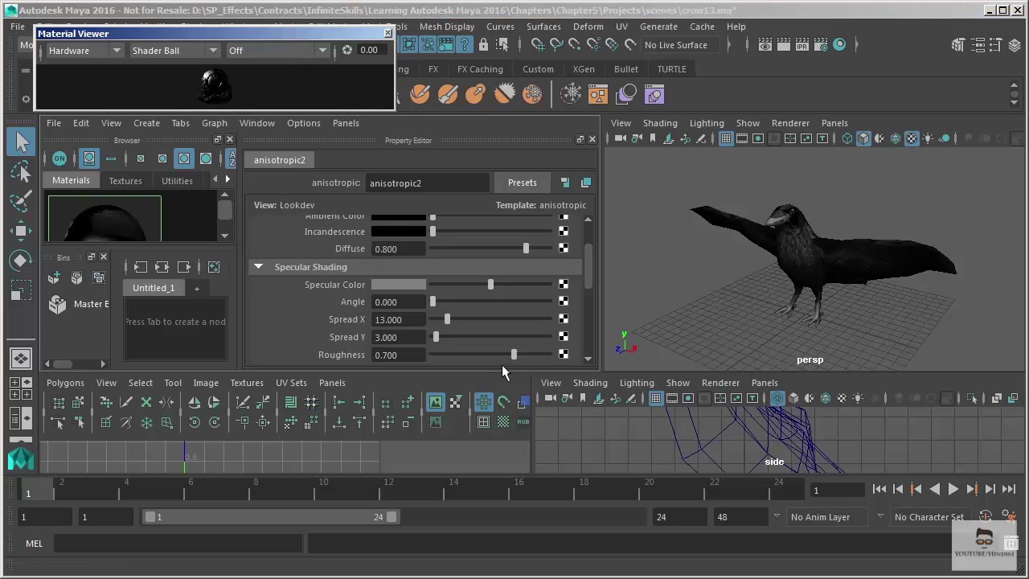
- Show one perspective pane with anisotropic2 in the Attribute Editor, closing the floating Material Viewer
{"action": "left_click", "coordinate": [21, 357]}
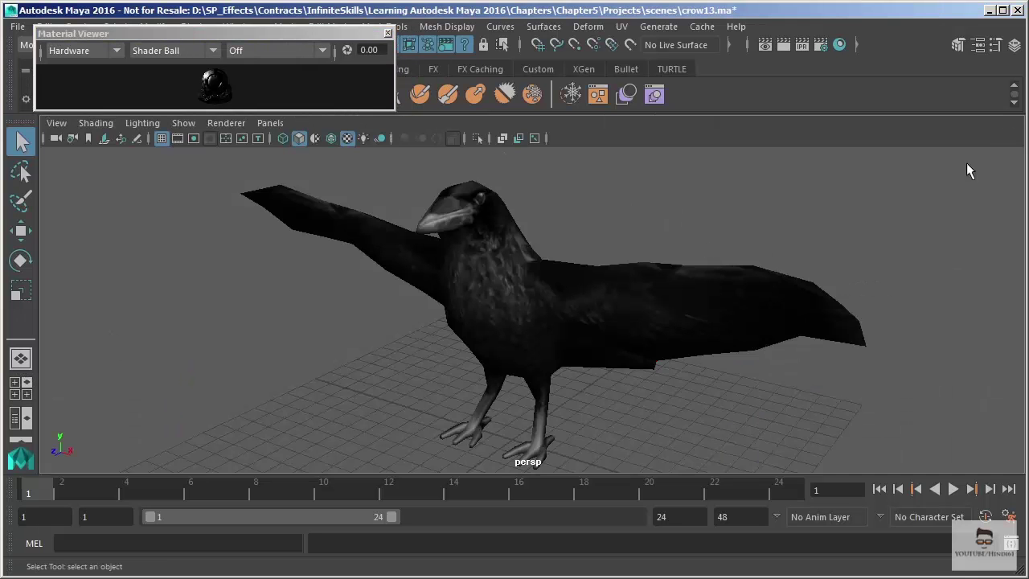
{"action": "left_click", "coordinate": [979, 46]}
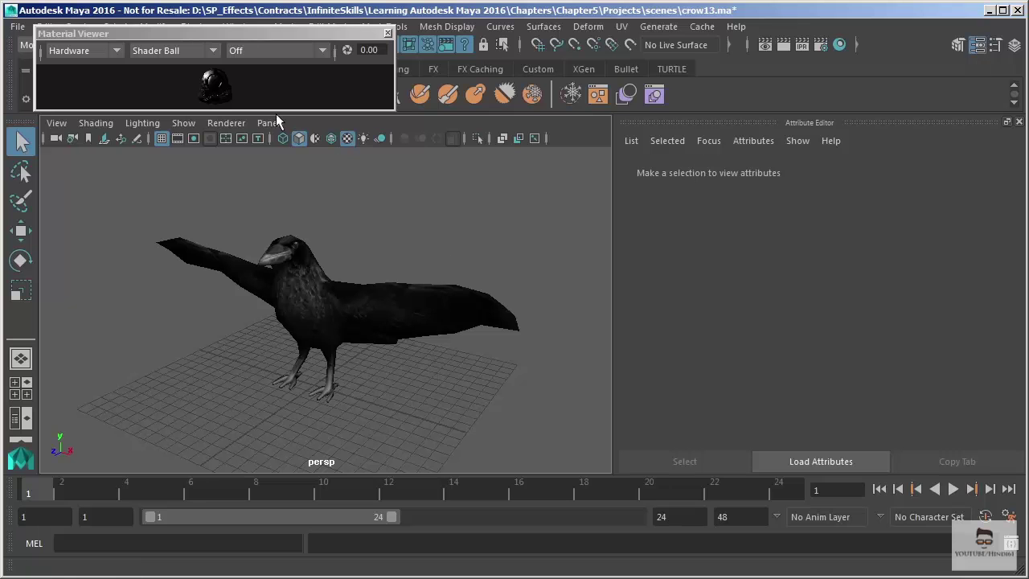
{"action": "left_click", "coordinate": [388, 33]}
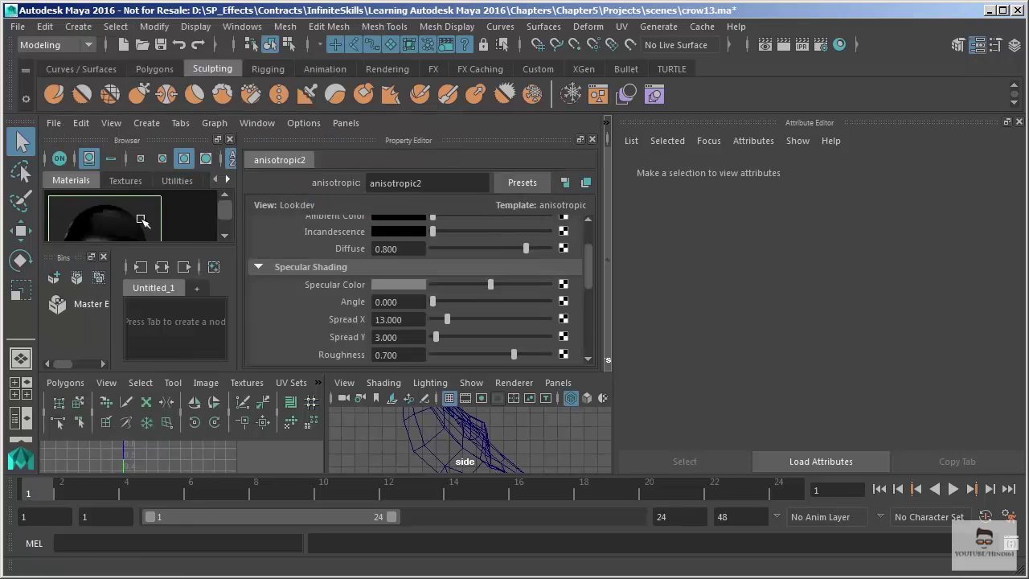
{"action": "left_click", "coordinate": [21, 358]}
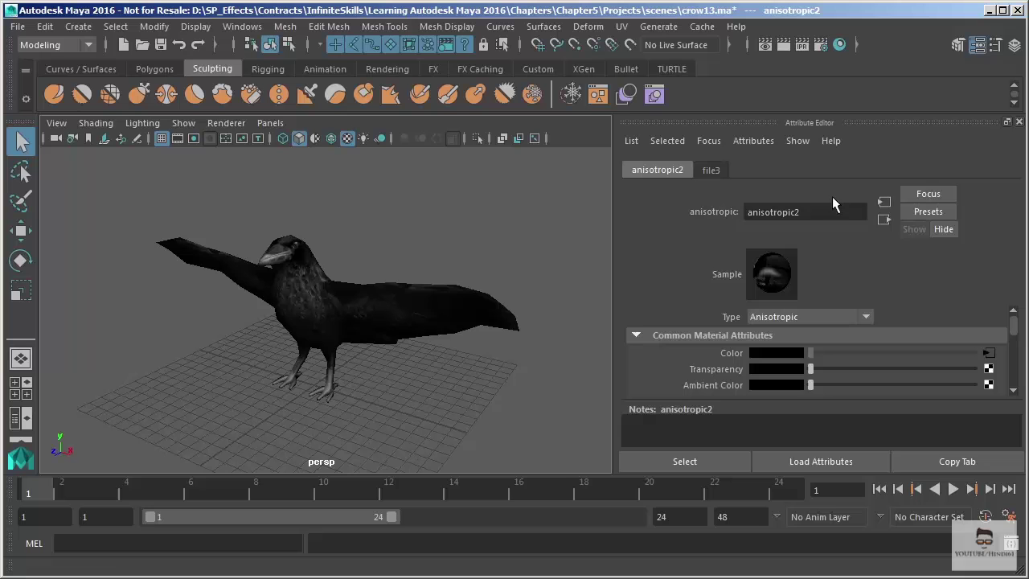
- Widen the crow's viewport by moving the splitter toward the Attribute Editor
{"action": "left_click_drag", "start_coordinate": [616, 260], "coordinate": [673, 262]}
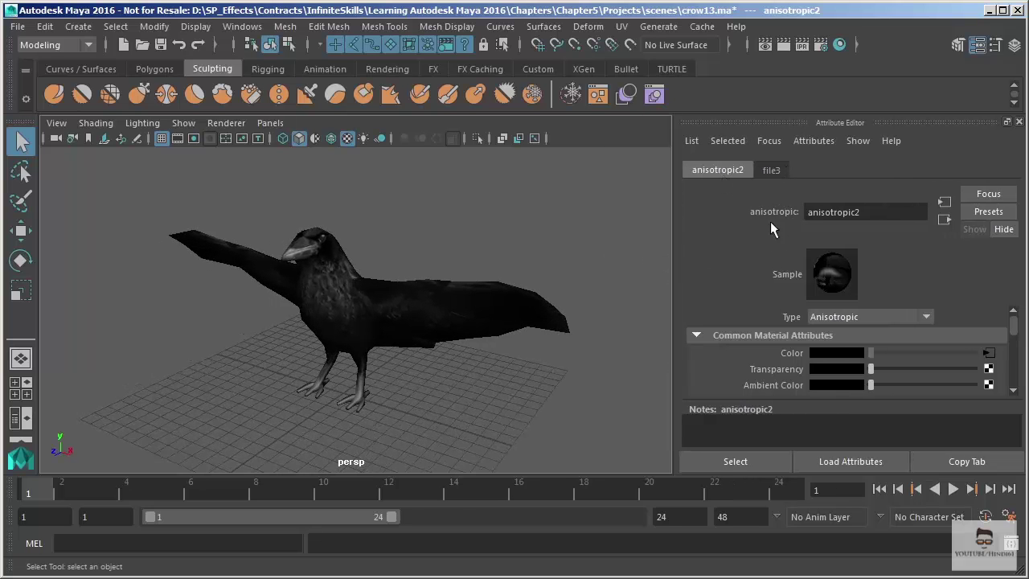
{"action": "scroll", "coordinate": [1011, 340], "scroll_direction": "down", "scroll_amount": 3}
{"action": "scroll", "coordinate": [1011, 340], "scroll_direction": "up", "scroll_amount": 2}
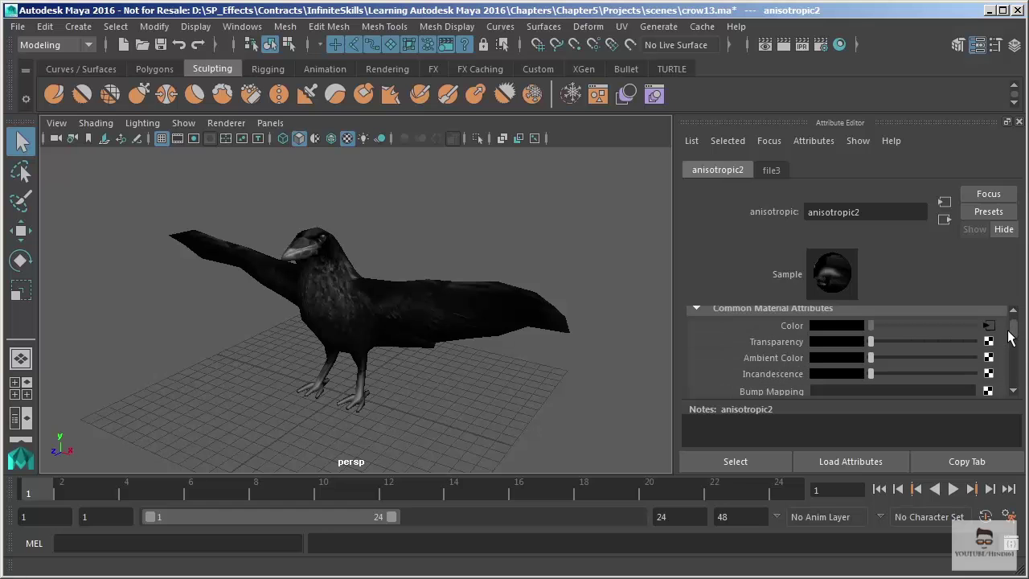
{"action": "scroll", "coordinate": [294, 349], "scroll_direction": "up", "scroll_amount": 3}
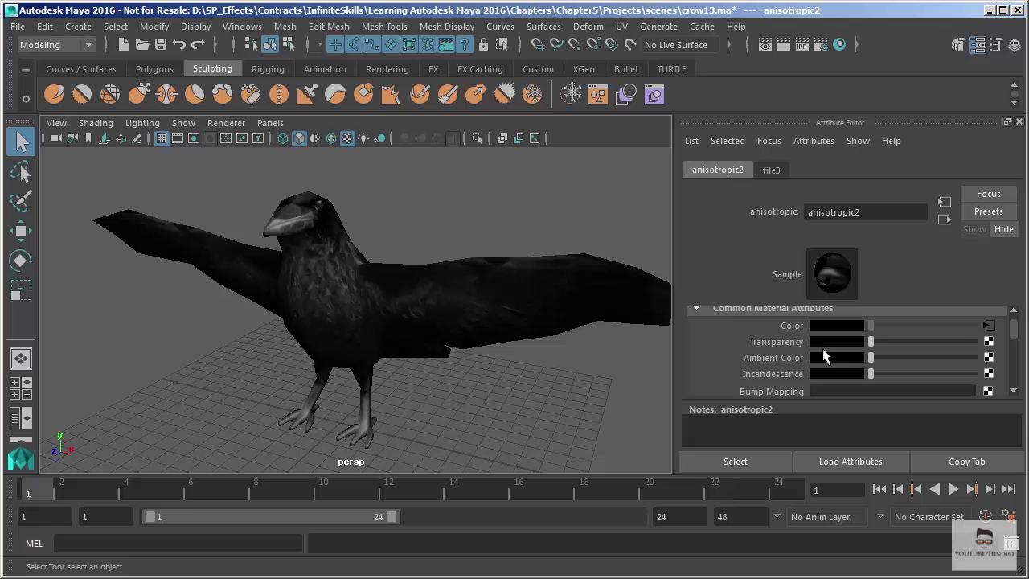
- Trial anisotropic2's Transparency, Ambient Color and Incandescence sliders on the crow, then reset them to zero
{"action": "mouse_move", "coordinate": [876, 341]}
{"action": "left_mouse_down"}
{"action": "mouse_move", "coordinate": [976, 351]}
{"action": "mouse_move", "coordinate": [871, 355]}
{"action": "left_mouse_up"}
{"action": "scroll", "coordinate": [765, 356], "scroll_direction": "down", "scroll_amount": 2}
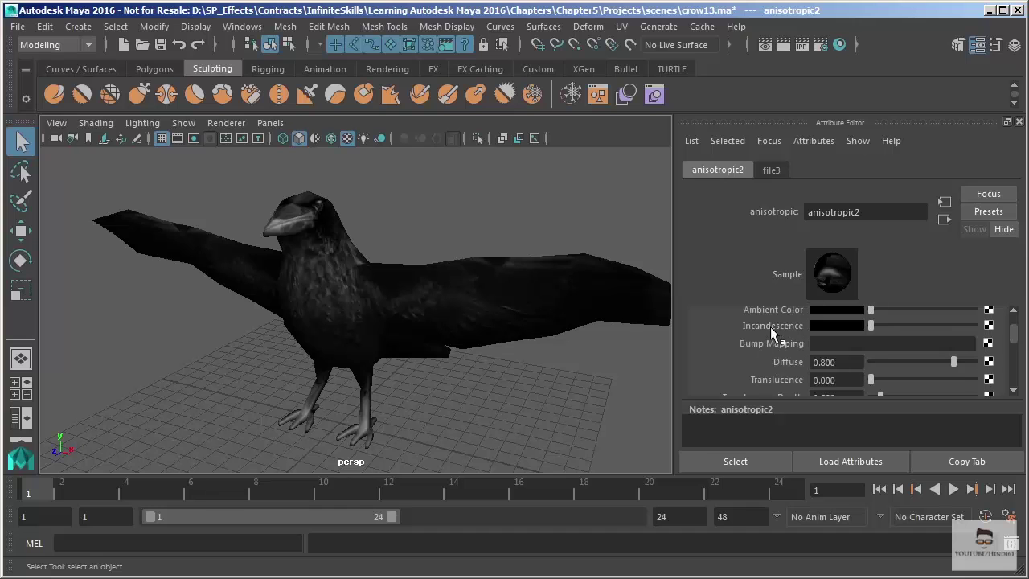
{"action": "scroll", "coordinate": [820, 340], "scroll_direction": "up", "scroll_amount": 2}
{"action": "mouse_move", "coordinate": [870, 358]}
{"action": "left_mouse_down"}
{"action": "mouse_move", "coordinate": [997, 375]}
{"action": "mouse_move", "coordinate": [858, 361]}
{"action": "mouse_move", "coordinate": [888, 375]}
{"action": "mouse_move", "coordinate": [965, 376]}
{"action": "mouse_move", "coordinate": [871, 374]}
{"action": "left_mouse_up"}
{"action": "scroll", "coordinate": [725, 329], "scroll_direction": "down", "scroll_amount": 3}
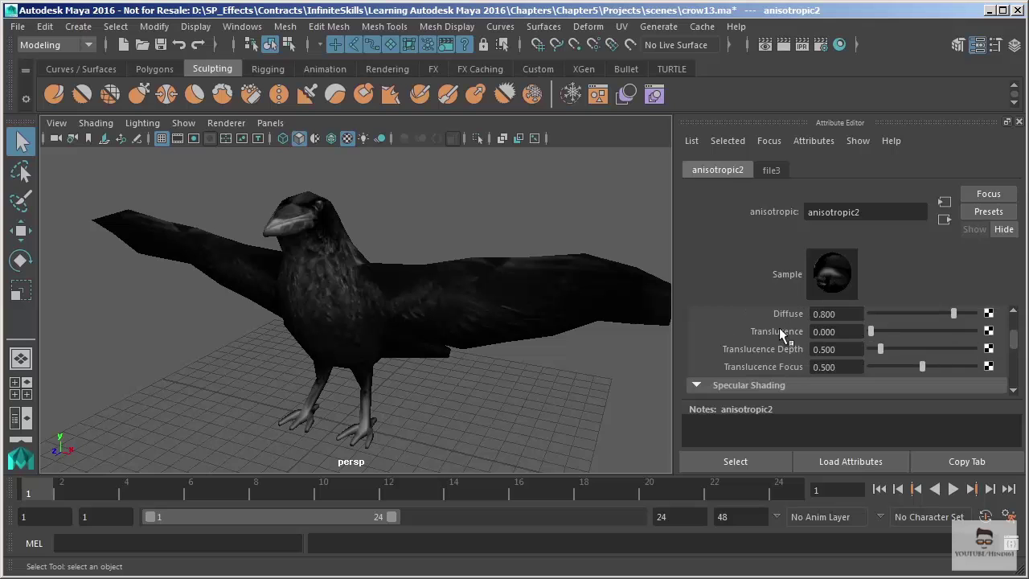
{"action": "scroll", "coordinate": [783, 350], "scroll_direction": "down", "scroll_amount": 4}
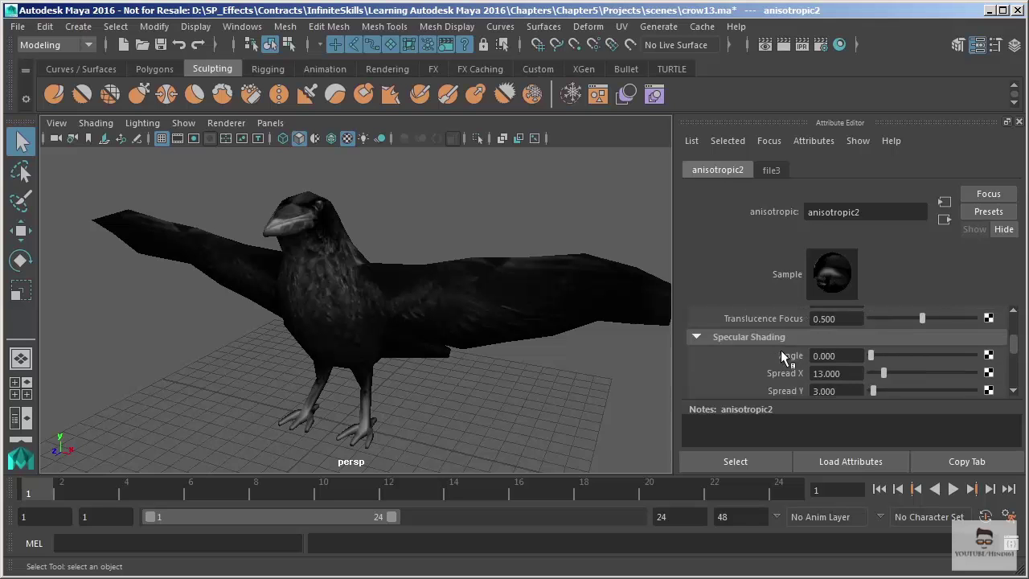
{"action": "left_click_drag", "start_coordinate": [612, 325], "coordinate": [498, 370], "text": "alt"}
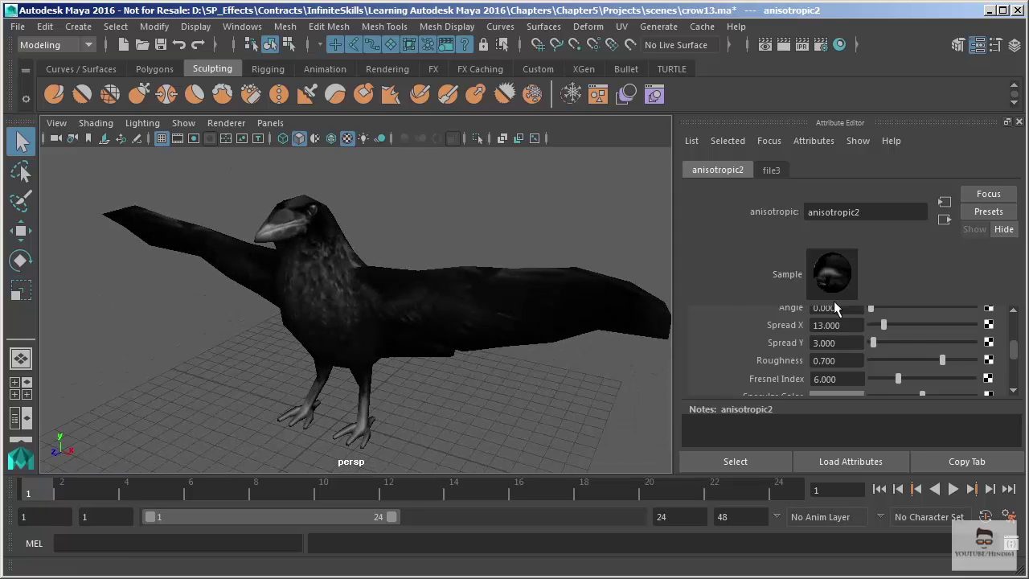
{"action": "scroll", "coordinate": [834, 300], "scroll_direction": "down", "scroll_amount": 3}
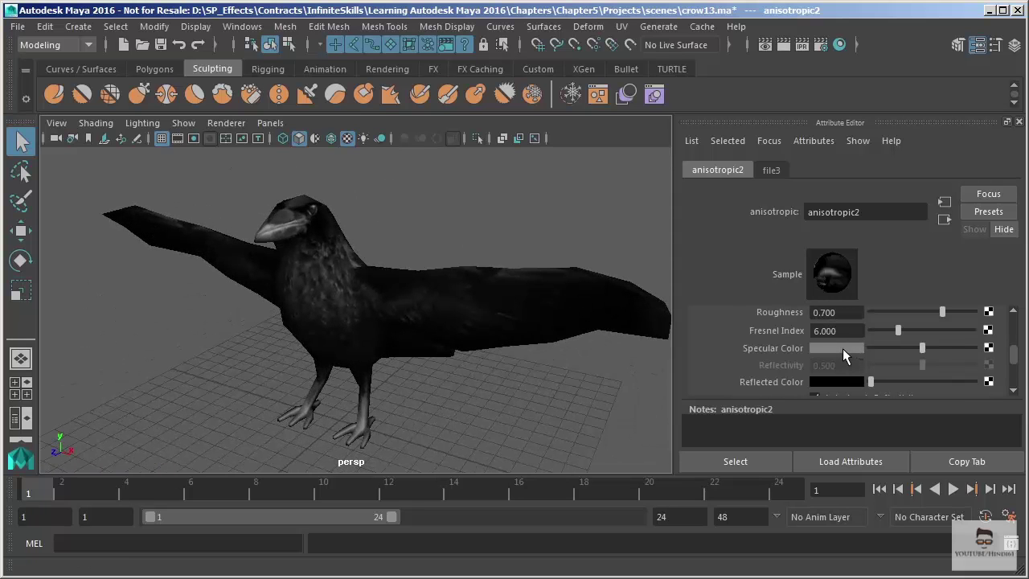
{"action": "left_click", "coordinate": [842, 348]}
{"action": "left_click", "coordinate": [885, 414]}
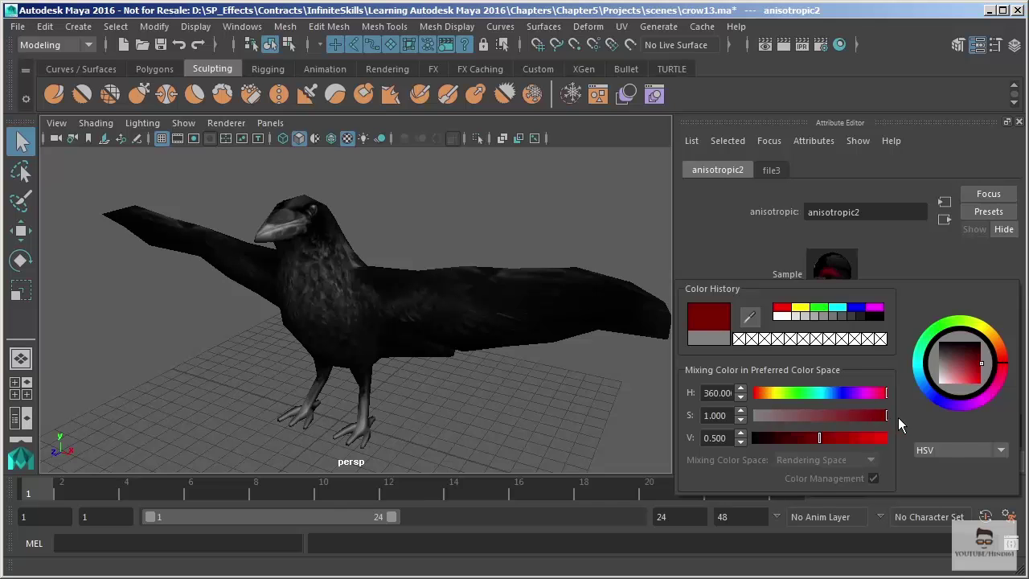
{"action": "left_click_drag", "start_coordinate": [319, 304], "coordinate": [338, 358], "text": "alt"}
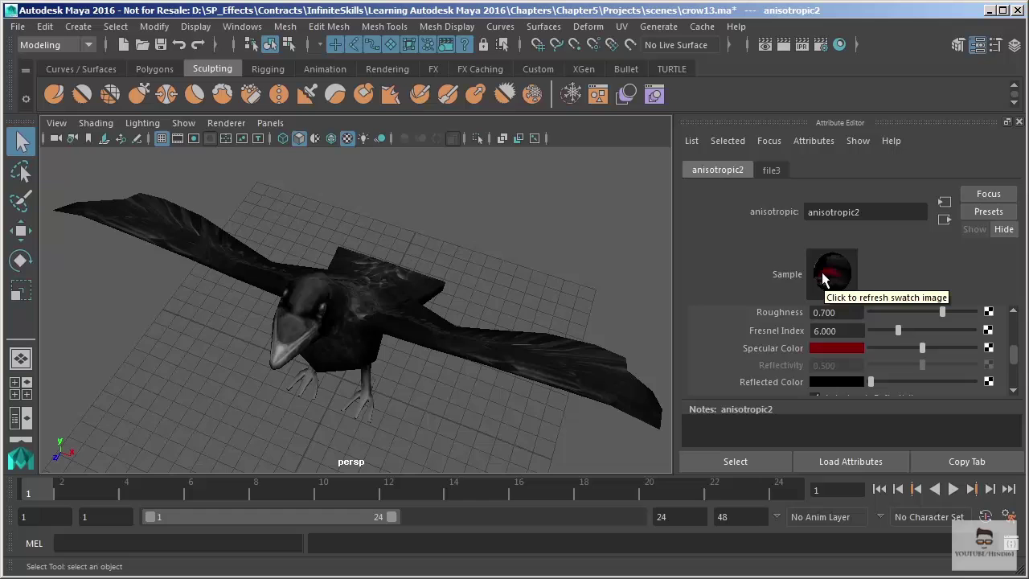
{"action": "left_click_drag", "start_coordinate": [367, 329], "coordinate": [262, 340], "text": "alt"}
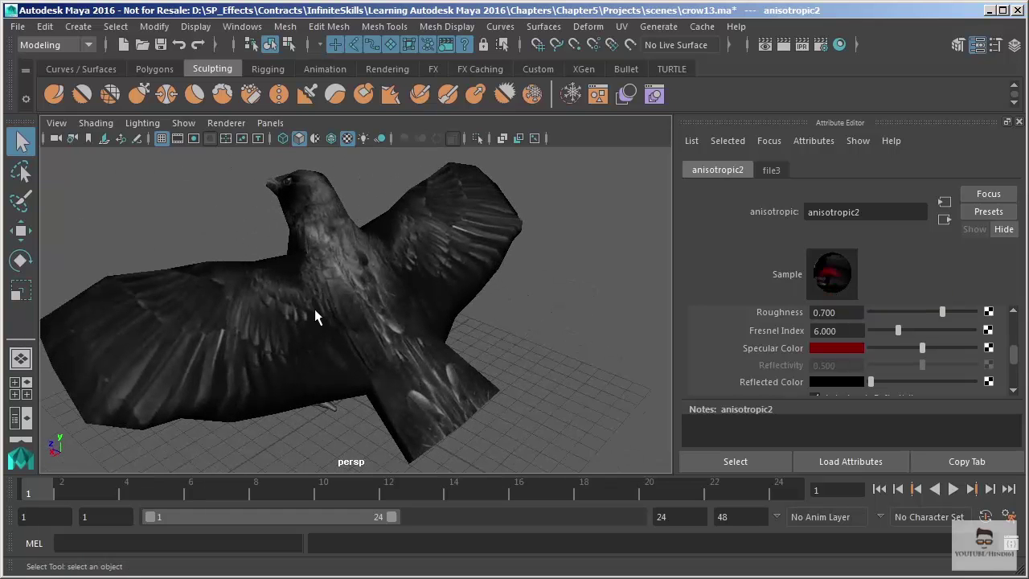
{"action": "left_click_drag", "start_coordinate": [331, 351], "coordinate": [573, 329], "text": "alt"}
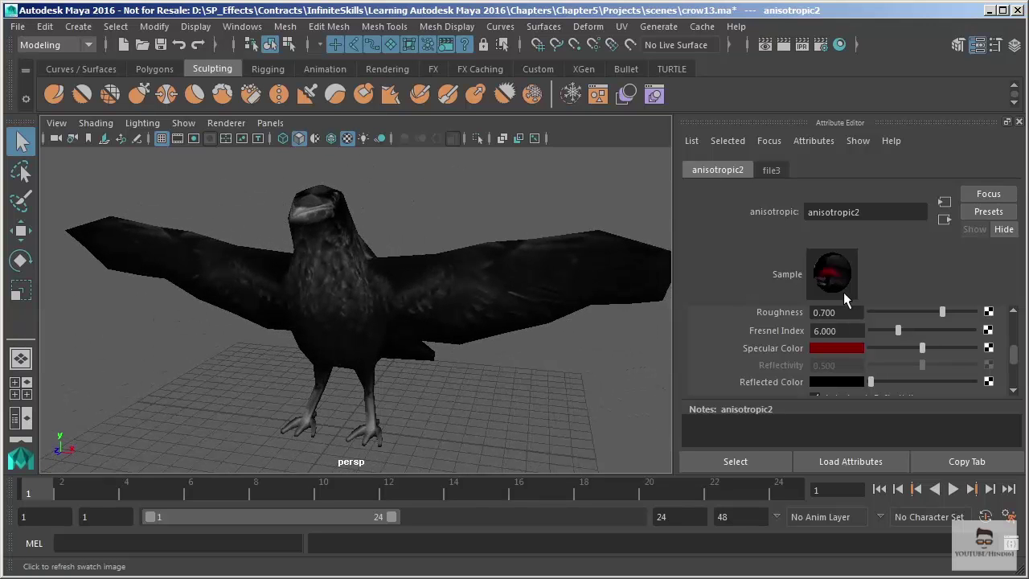
{"action": "left_click", "coordinate": [823, 277]}
{"action": "key", "text": "ctrl+z"}
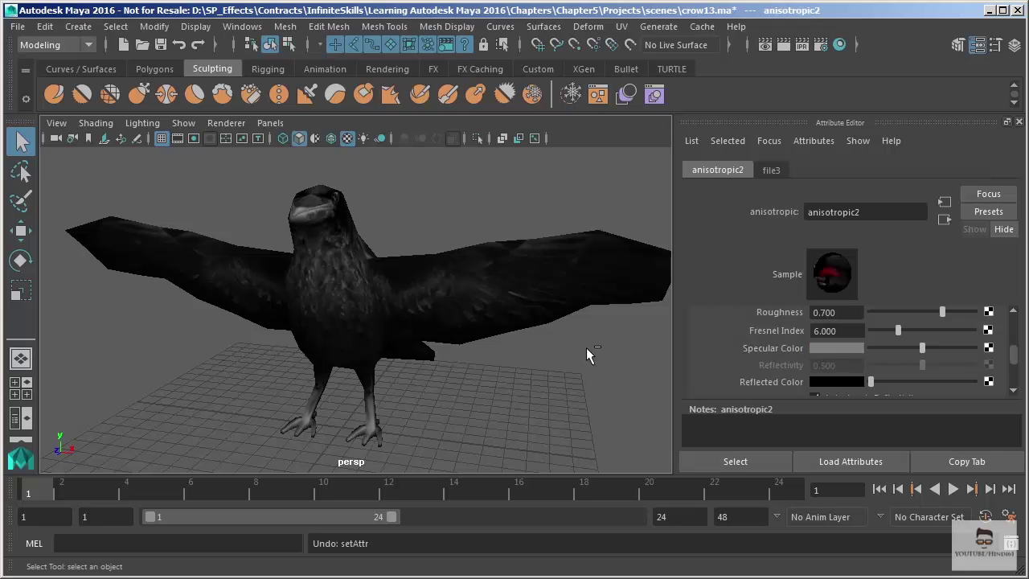
{"action": "scroll", "coordinate": [868, 364], "scroll_direction": "down", "scroll_amount": 2}
{"action": "scroll", "coordinate": [867, 364], "scroll_direction": "up", "scroll_amount": 6}
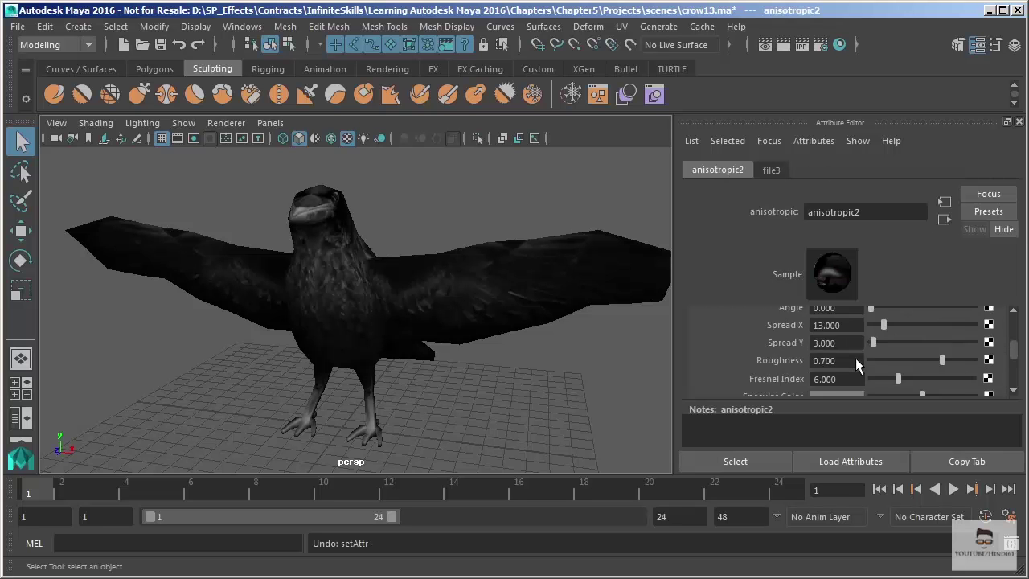
{"action": "scroll", "coordinate": [820, 348], "scroll_direction": "up", "scroll_amount": 1}
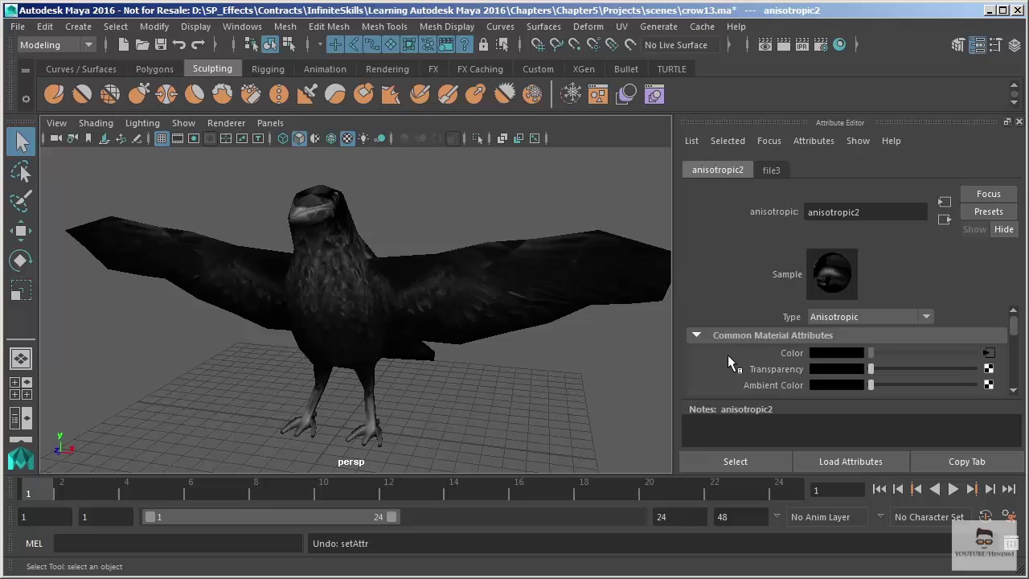
{"action": "scroll", "coordinate": [727, 362], "scroll_direction": "down", "scroll_amount": 2}
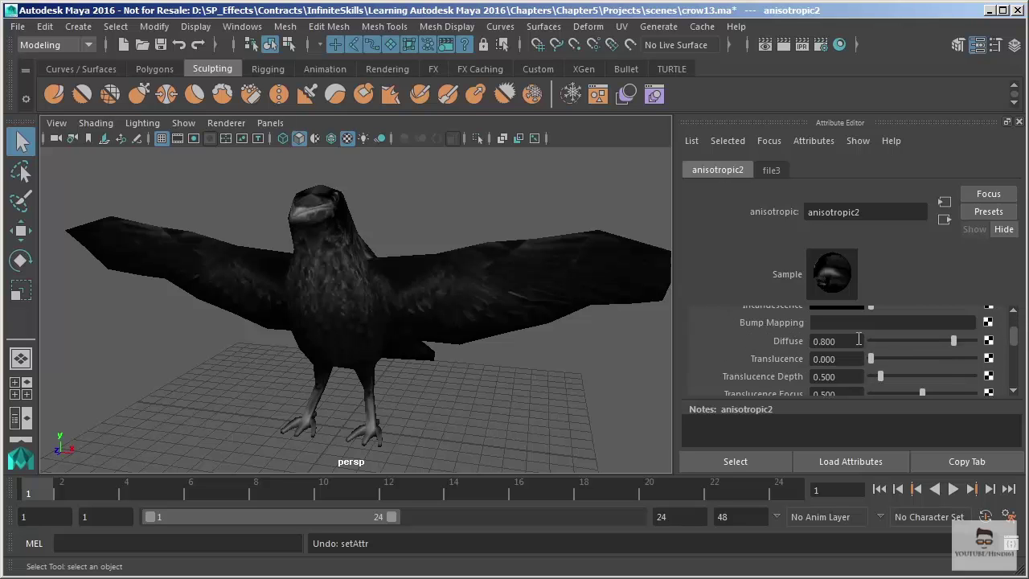